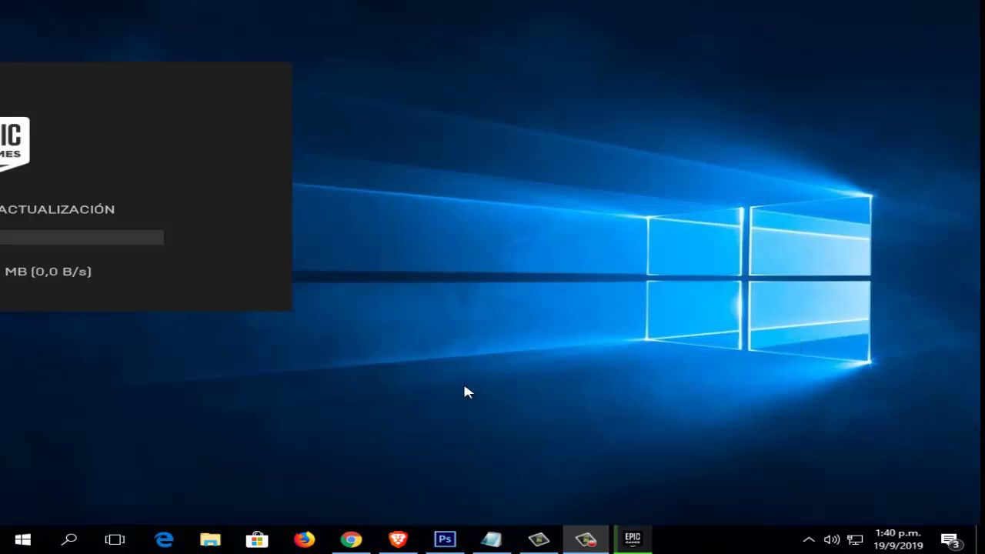
End the EpicGamesLauncher process in Task Manager, and close Task Manager
{"action": "right_click", "coordinate": [695, 542]}
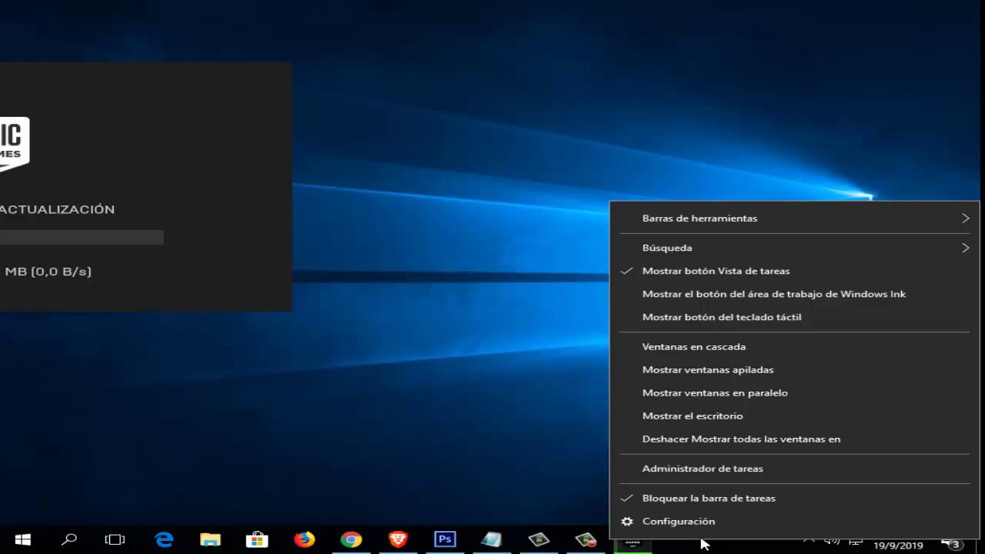
{"action": "left_click", "coordinate": [742, 467]}
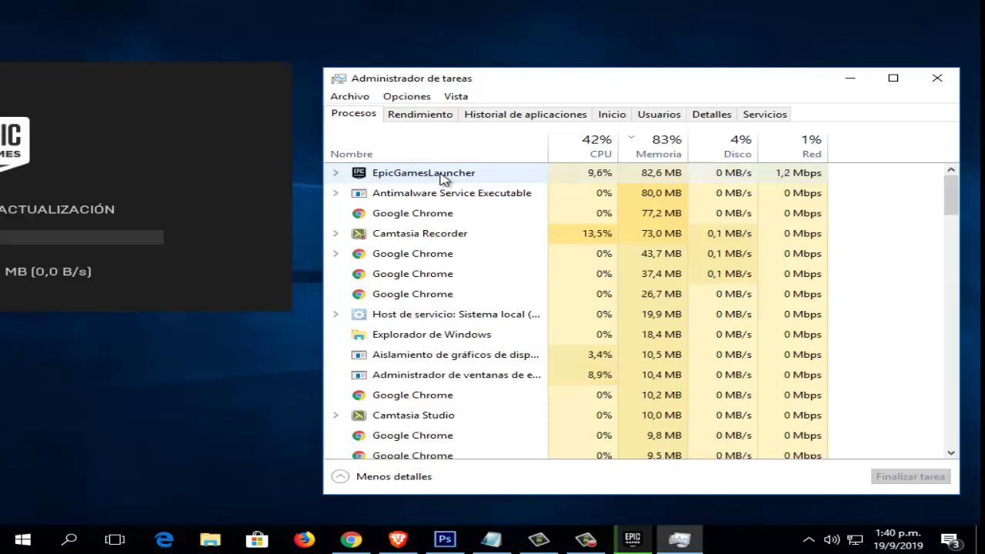
{"action": "left_click", "coordinate": [442, 176]}
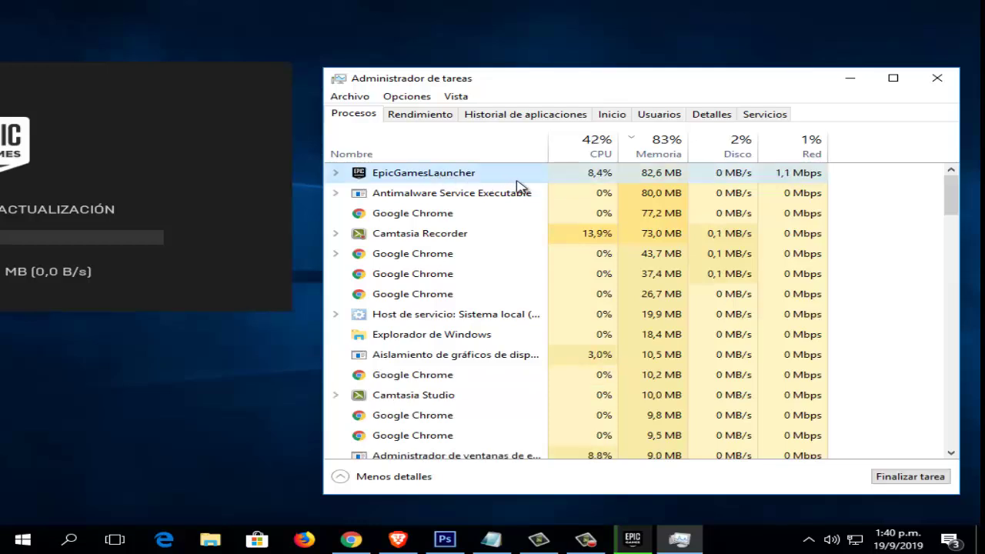
{"action": "right_click", "coordinate": [481, 176]}
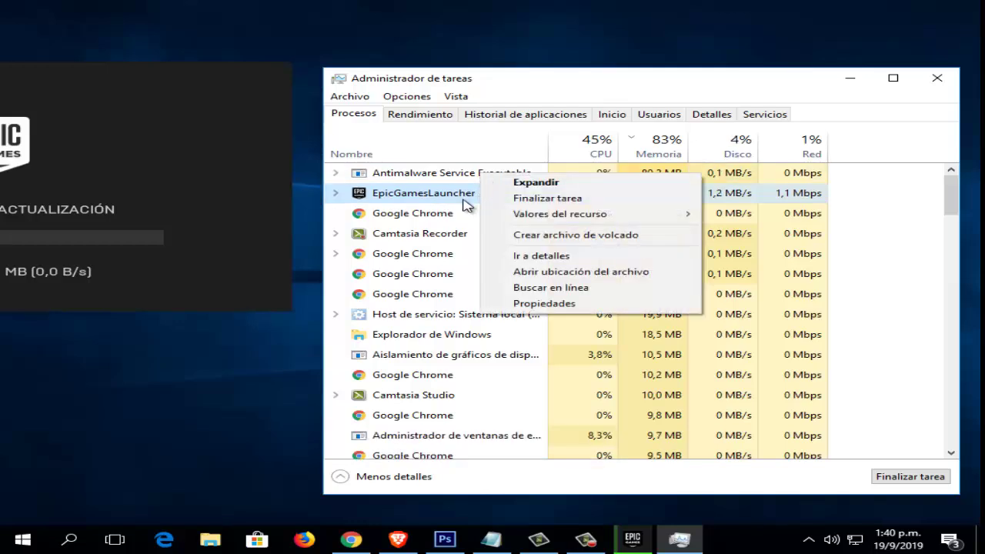
{"action": "left_click", "coordinate": [562, 202]}
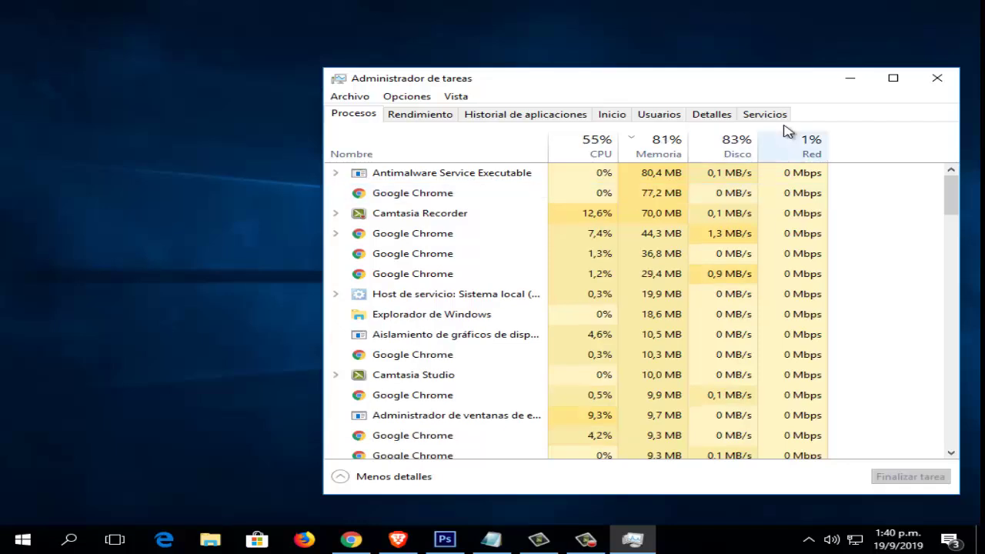
{"action": "left_click", "coordinate": [952, 86]}
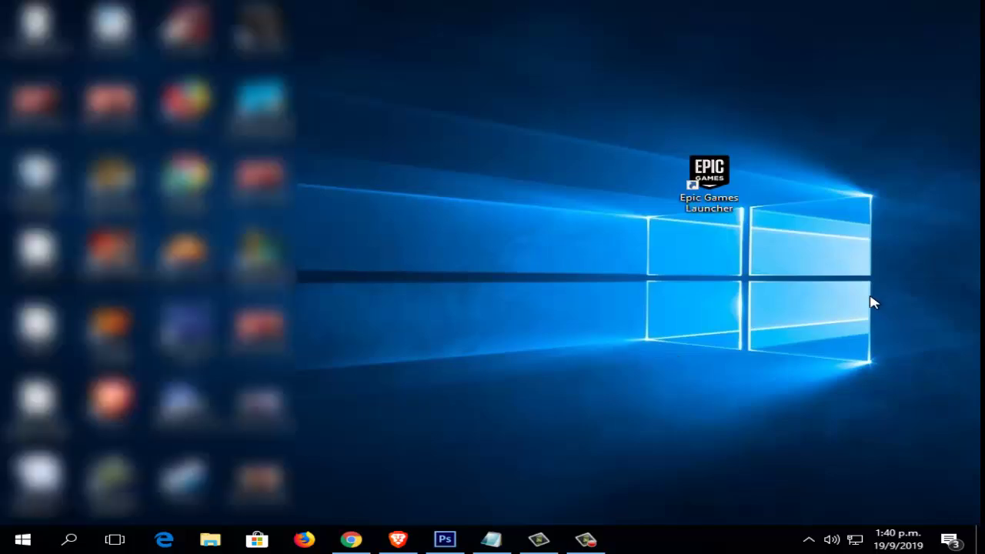
Set the Epic Games Launcher desktop shortcut's compatibility properties to run the program as administrator, and apply the change
{"action": "double_click", "coordinate": [709, 213]}
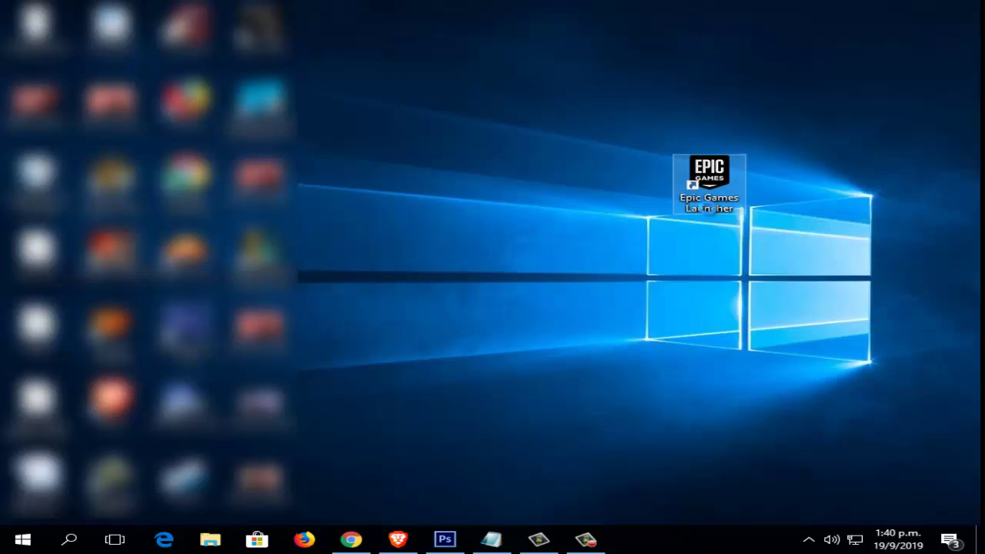
{"action": "right_click", "coordinate": [706, 209]}
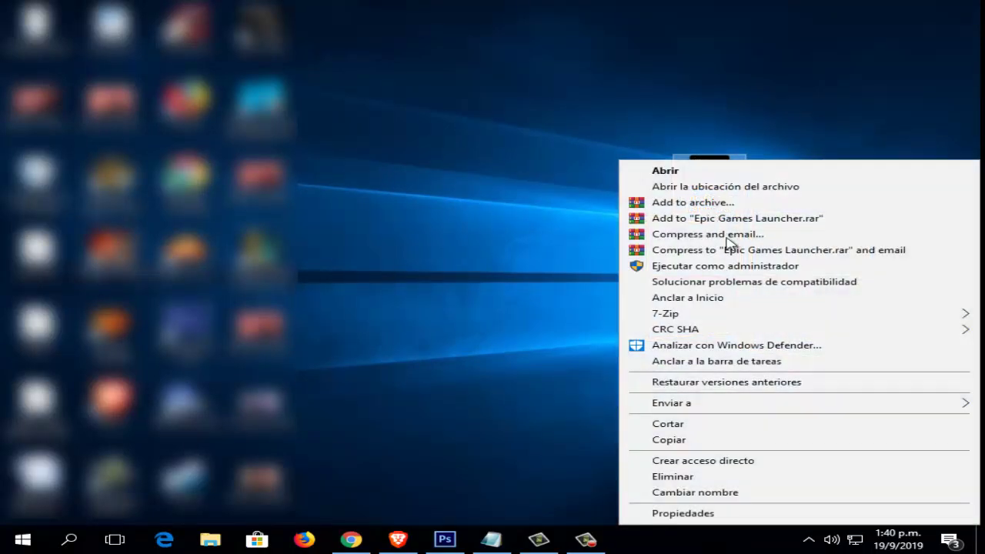
{"action": "left_click", "coordinate": [724, 513]}
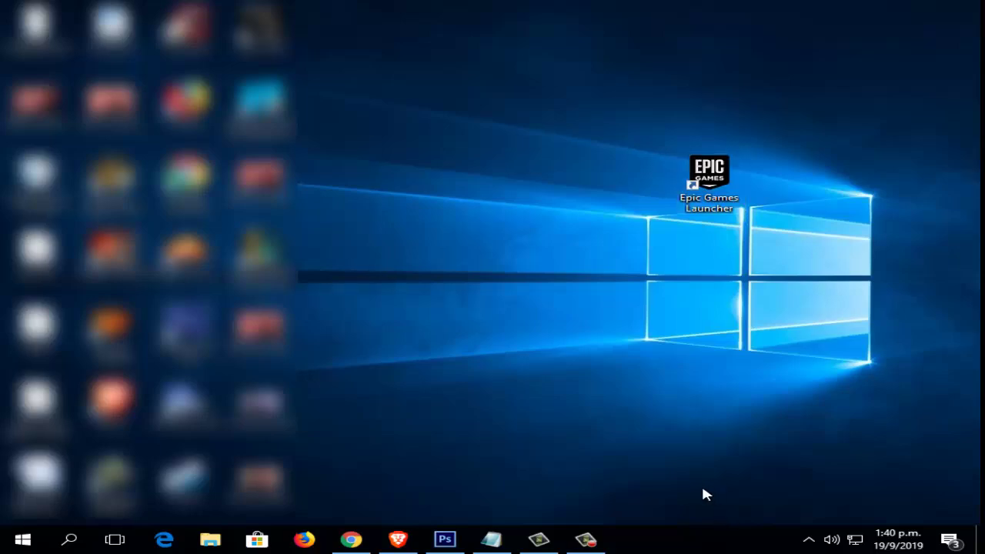
{"action": "left_click_drag", "start_coordinate": [736, 152], "coordinate": [666, 152]}
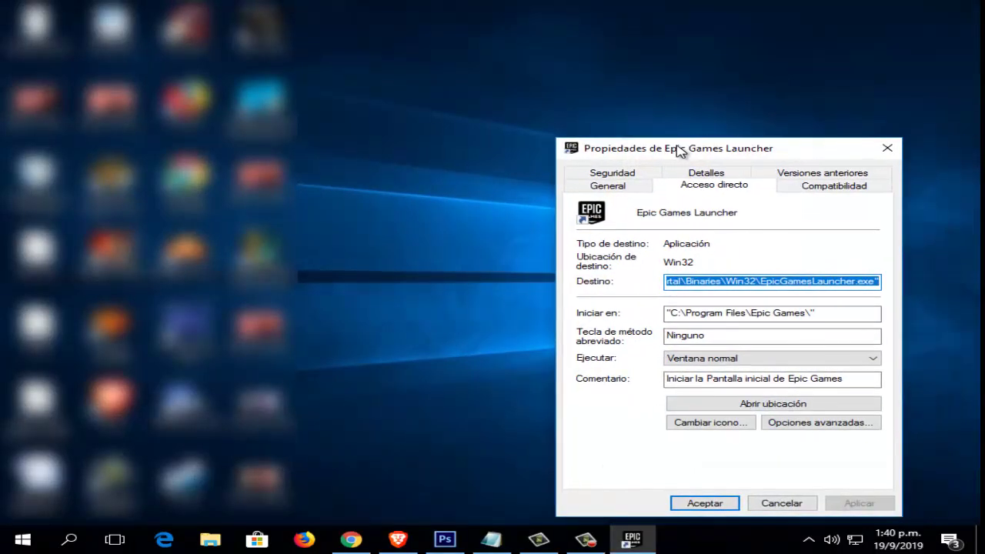
{"action": "left_click", "coordinate": [810, 189]}
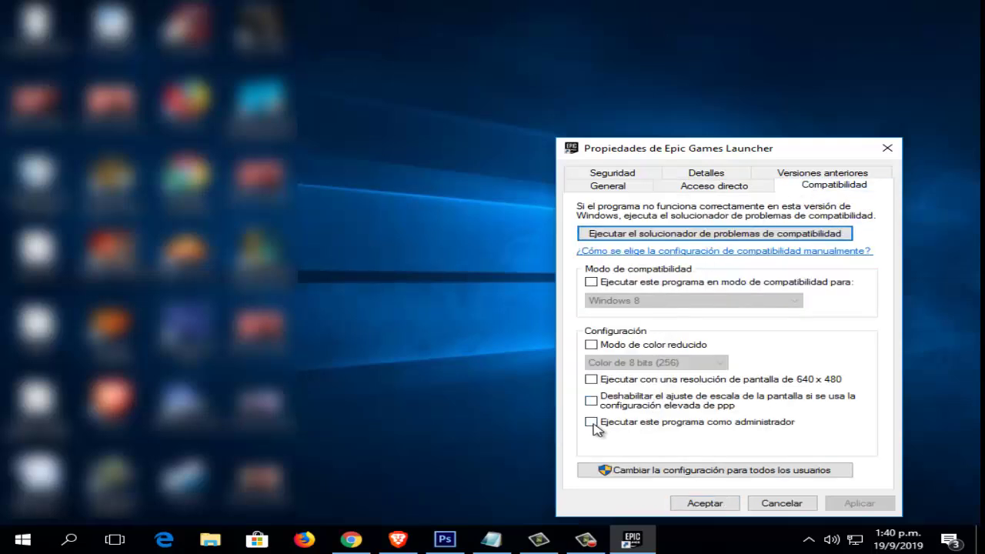
{"action": "left_click", "coordinate": [591, 423]}
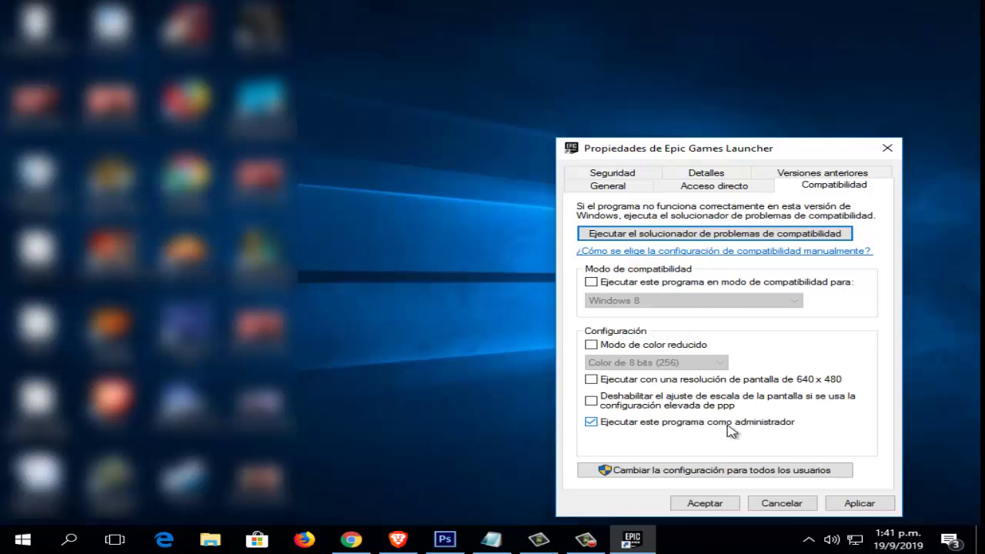
{"action": "left_click", "coordinate": [859, 503]}
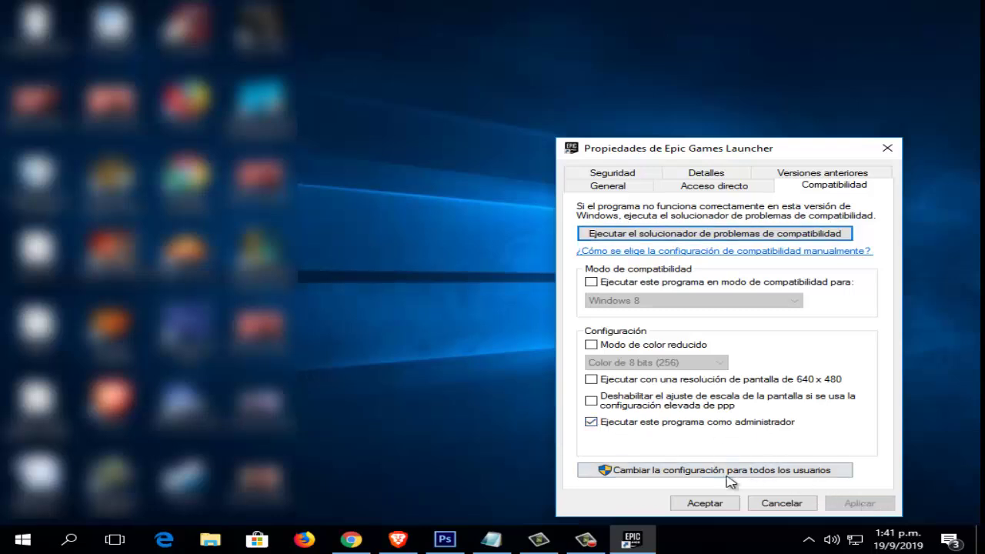
{"action": "left_click", "coordinate": [706, 503]}
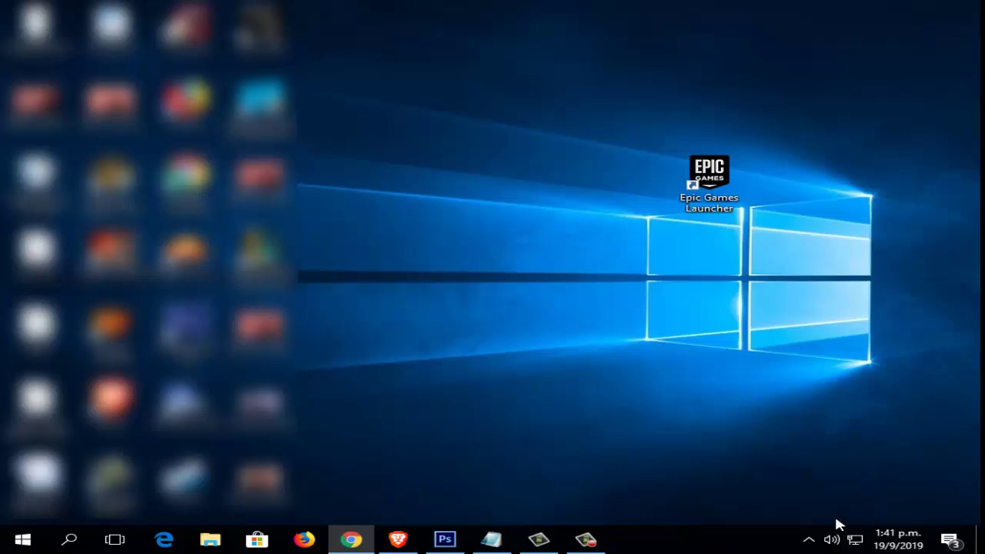
Open the Internet Protocol version 4 (TCP/IPv4) properties of the Ethernet adapter from the Network and Sharing Center
{"action": "double_click", "coordinate": [769, 437]}
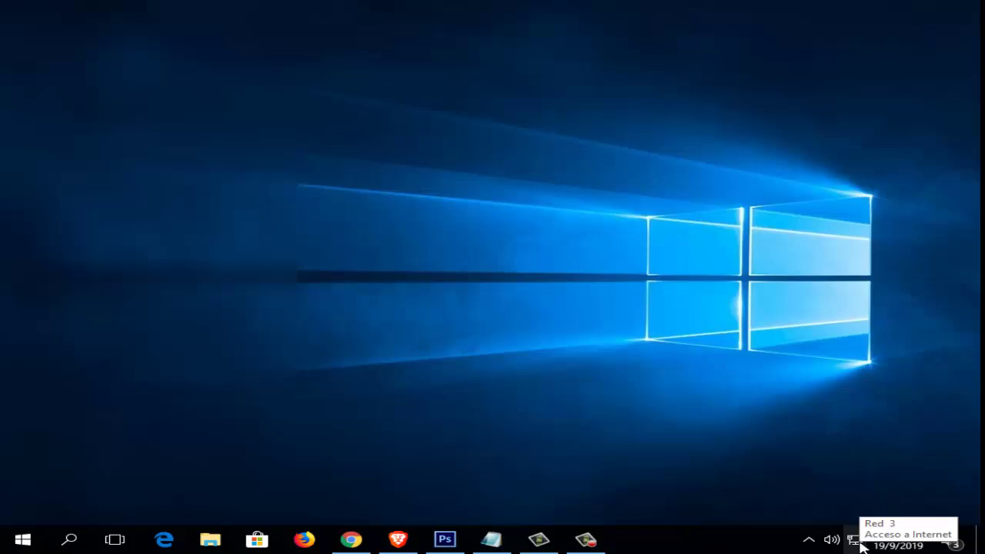
{"action": "right_click", "coordinate": [857, 540]}
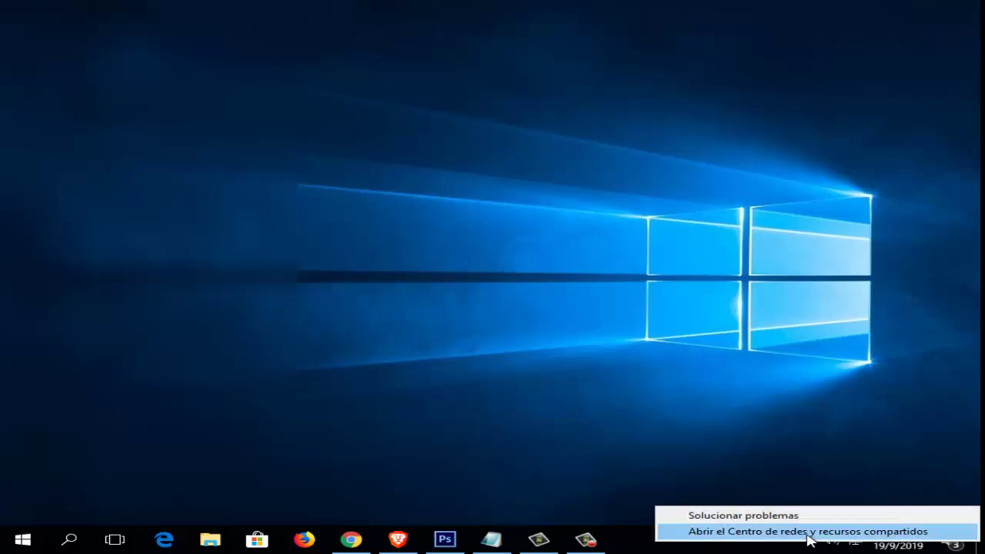
{"action": "left_click", "coordinate": [737, 532]}
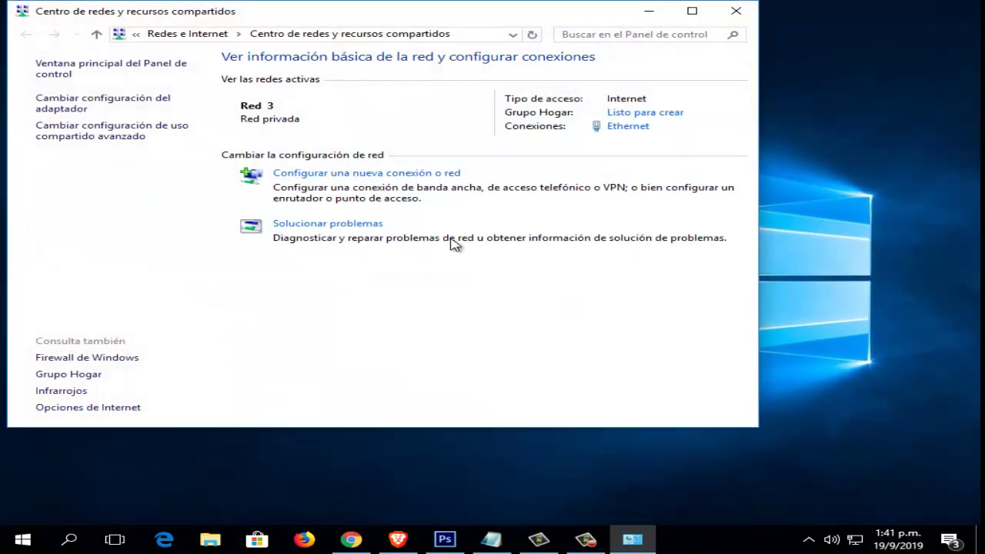
{"action": "left_click", "coordinate": [104, 104]}
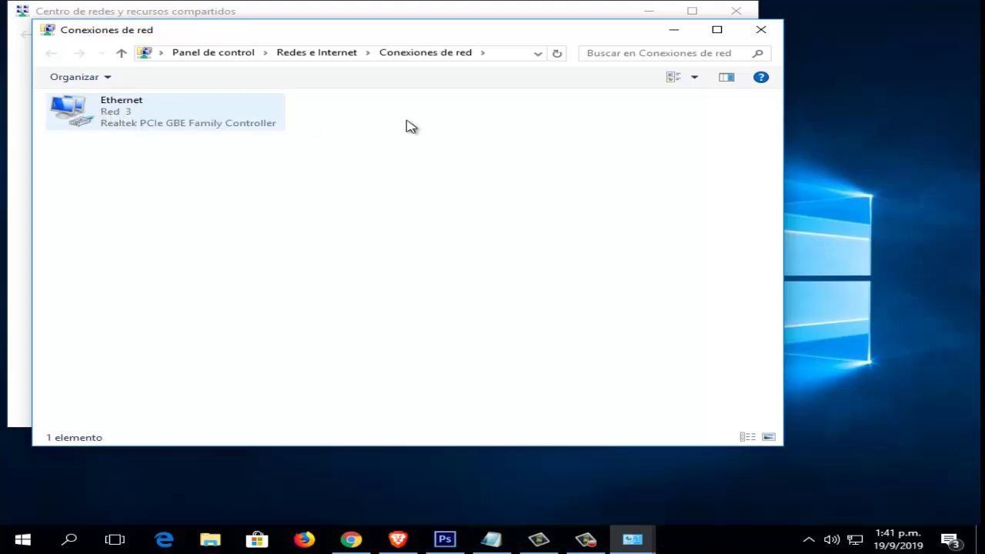
{"action": "left_click", "coordinate": [146, 123]}
{"action": "right_click", "coordinate": [146, 124]}
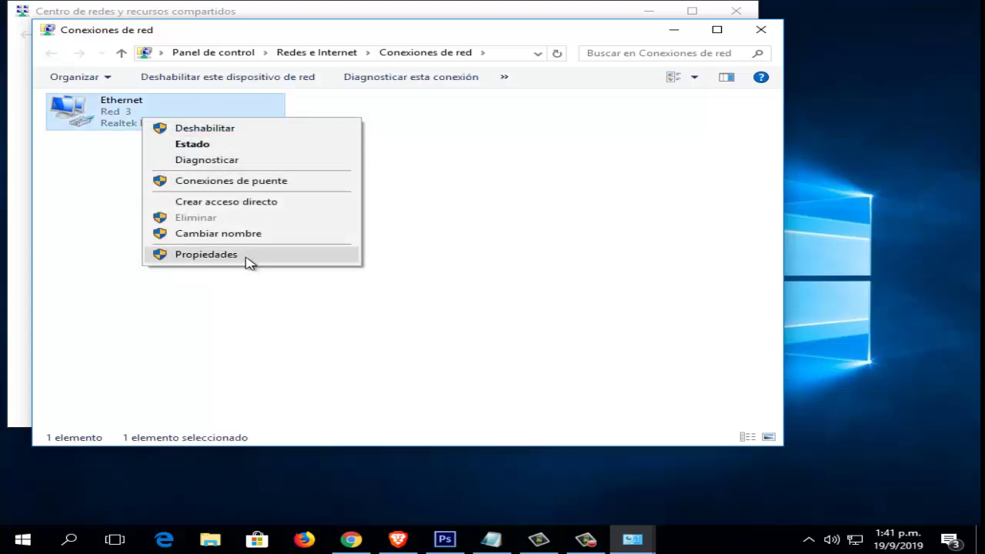
{"action": "left_click", "coordinate": [206, 254]}
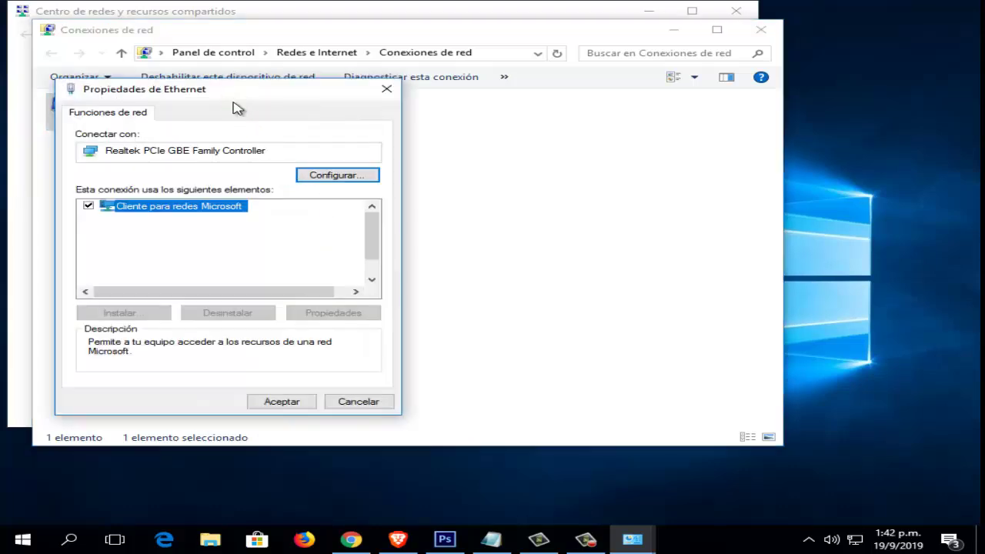
{"action": "left_click_drag", "start_coordinate": [226, 95], "coordinate": [311, 115]}
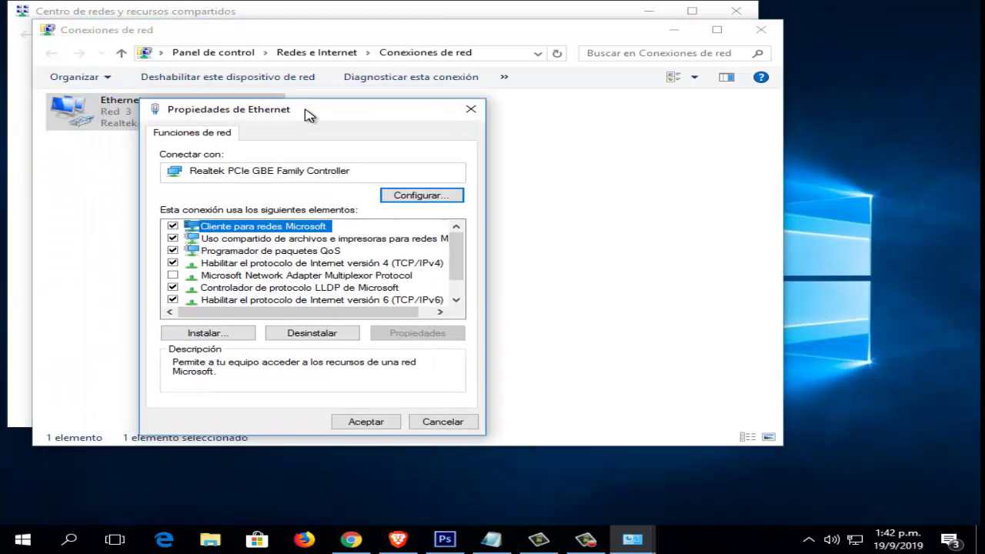
{"action": "left_click", "coordinate": [301, 264]}
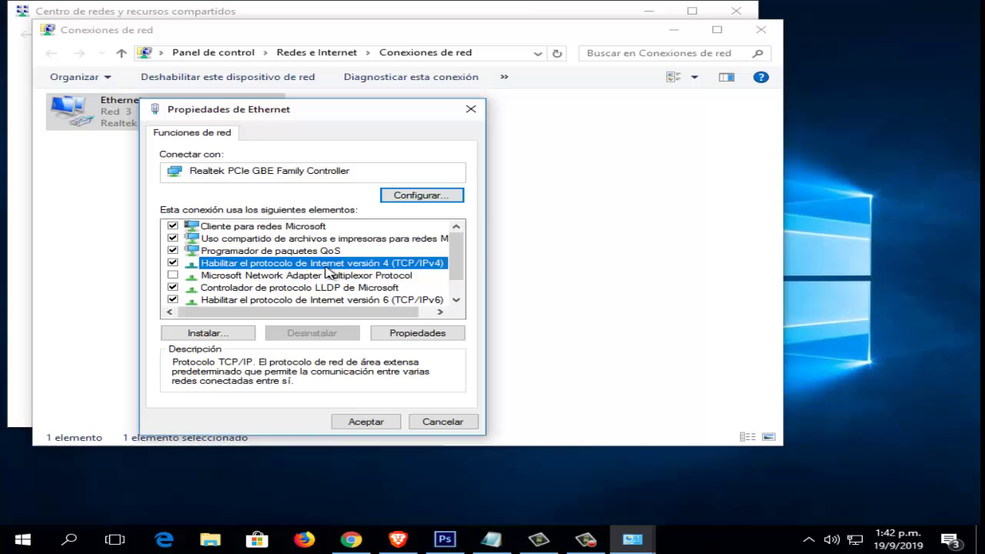
{"action": "left_click", "coordinate": [429, 336]}
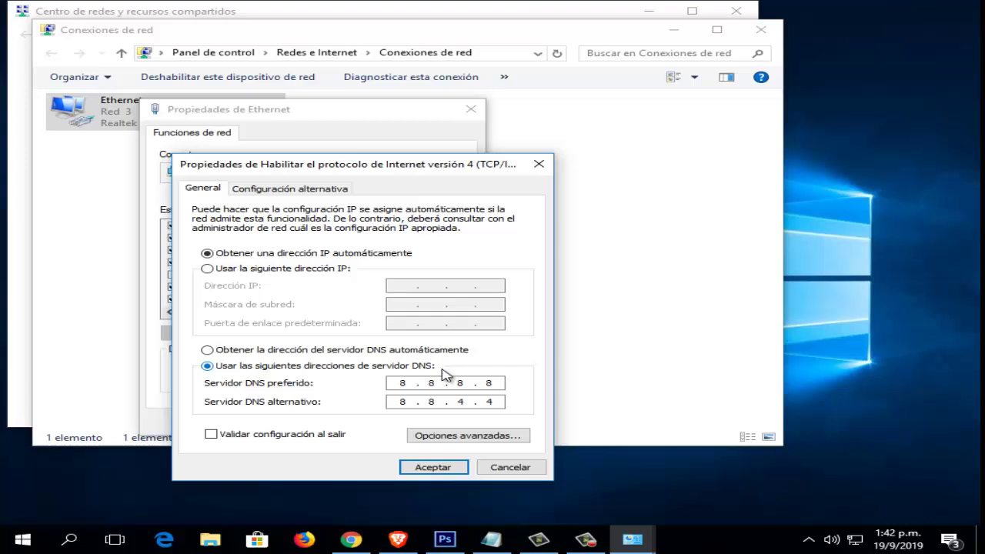
Try 1.1.1.1 as the preferred DNS server and 1.0.0.1 as the alternate DNS server
{"action": "left_click", "coordinate": [406, 383]}
{"action": "type", "text": "1"}
{"action": "left_click", "coordinate": [440, 384]}
{"action": "type", "text": "1.1.1"}
{"action": "left_click", "coordinate": [404, 405]}
{"action": "type", "text": "1"}
{"action": "left_click", "coordinate": [435, 401]}
{"action": "type", "text": "0"}
{"action": "left_click", "coordinate": [468, 404]}
{"action": "type", "text": "0"}
{"action": "left_click", "coordinate": [501, 401]}
{"action": "type", "text": "1"}
Set the preferred DNS server to 8.8.8.8 and the alternate DNS server to 8.8.4.4
{"action": "left_click", "coordinate": [414, 383]}
{"action": "key", "text": "BackSpace"}
{"action": "type", "text": "8"}
{"action": "left_click", "coordinate": [440, 382]}
{"action": "type", "text": "8"}
{"action": "left_click", "coordinate": [469, 382]}
{"action": "left_click", "coordinate": [498, 383]}
{"action": "type", "text": "8"}
{"action": "left_click", "coordinate": [412, 402]}
{"action": "type", "text": "8"}
{"action": "left_click", "coordinate": [466, 405]}
{"action": "type", "text": "4.4"}
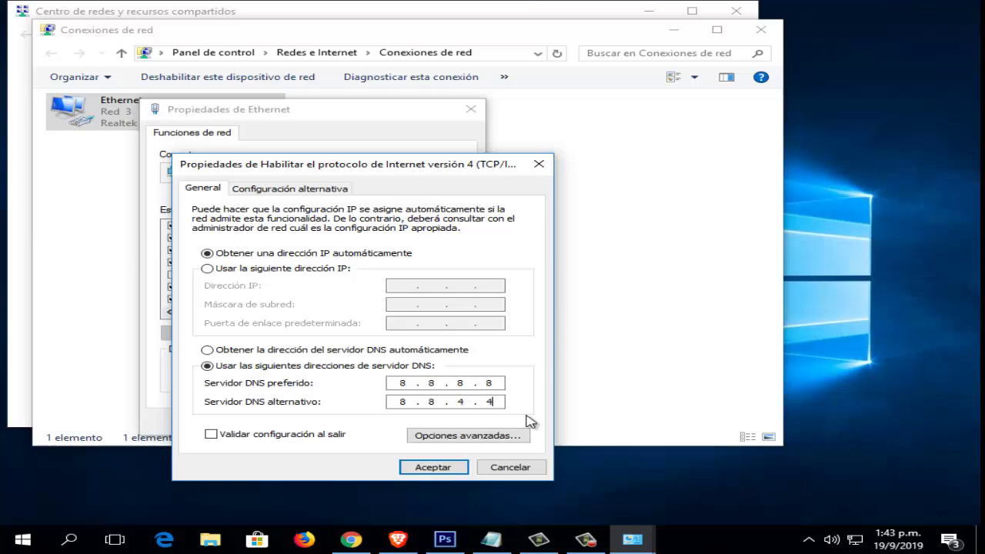
Discard the IPv4 and Ethernet property changes, and close the network connection windows
{"action": "left_click", "coordinate": [510, 467]}
{"action": "left_click", "coordinate": [471, 109]}
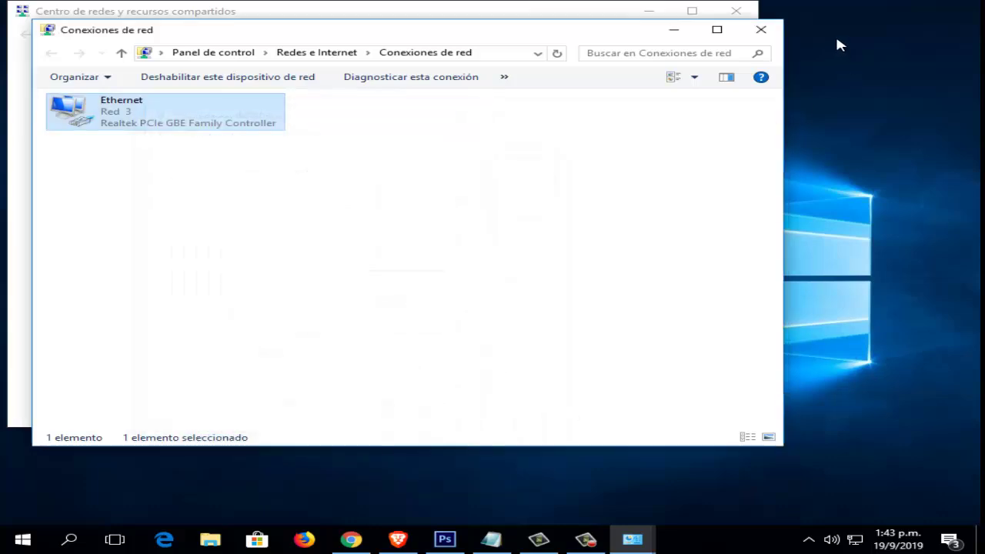
{"action": "left_click", "coordinate": [761, 30]}
{"action": "left_click", "coordinate": [736, 12]}
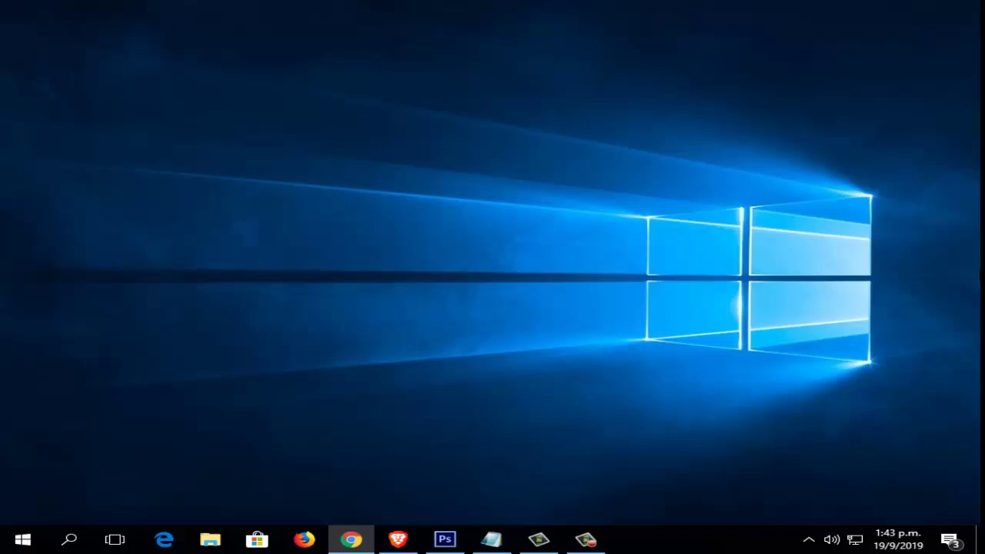
Search Windows for "cmd" and run the Command Prompt (Símbolo del sistema) as administrator
{"action": "left_click", "coordinate": [23, 541]}
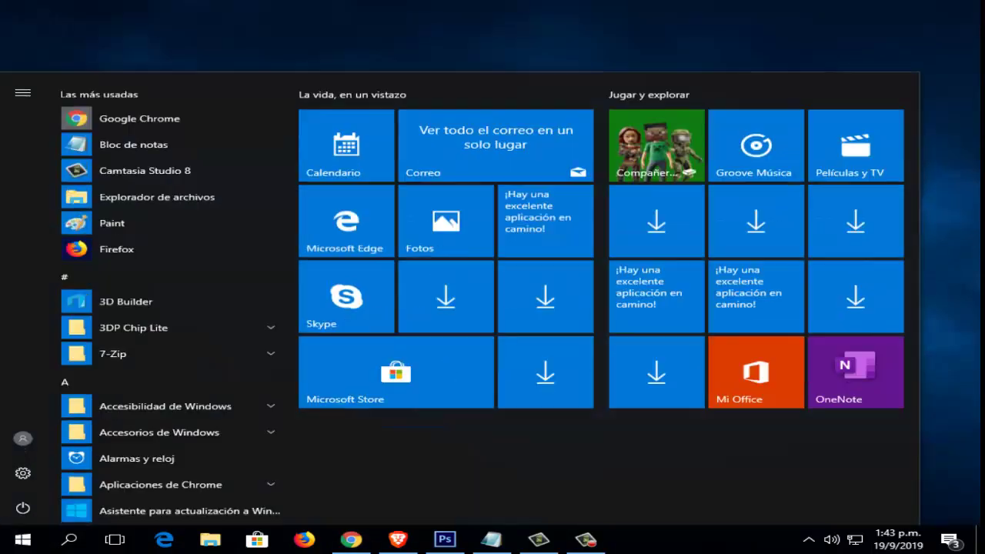
{"action": "left_click", "coordinate": [939, 282]}
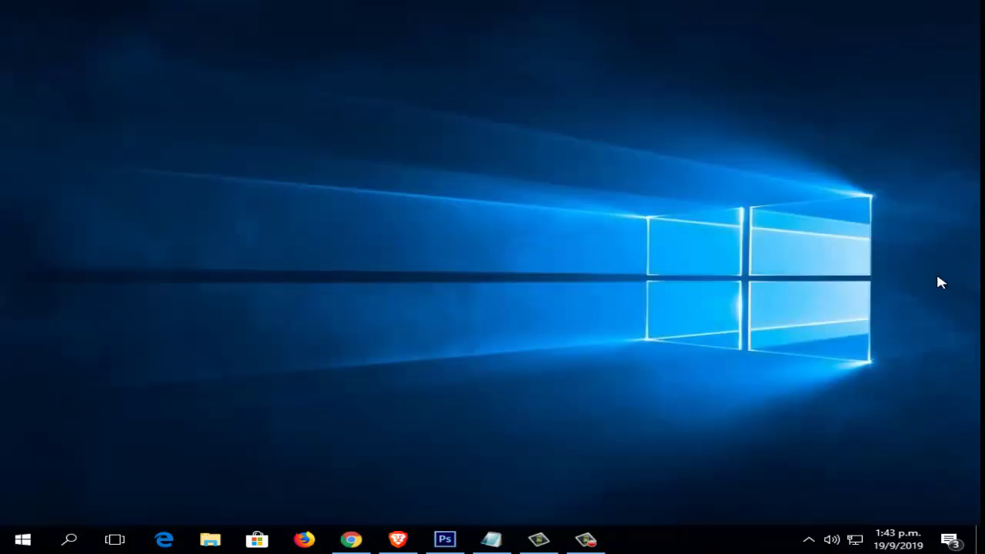
{"action": "left_click", "coordinate": [72, 540]}
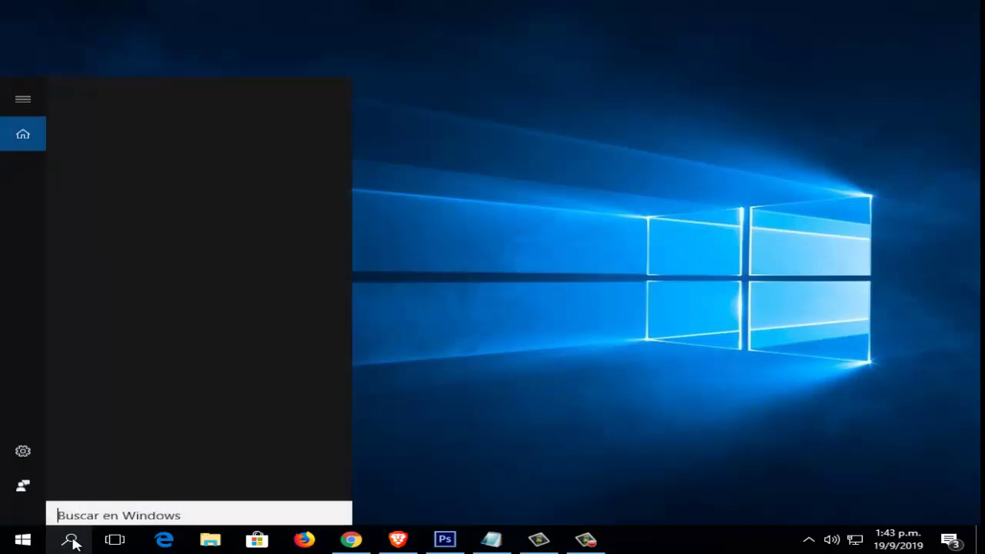
{"action": "type", "text": "c"}
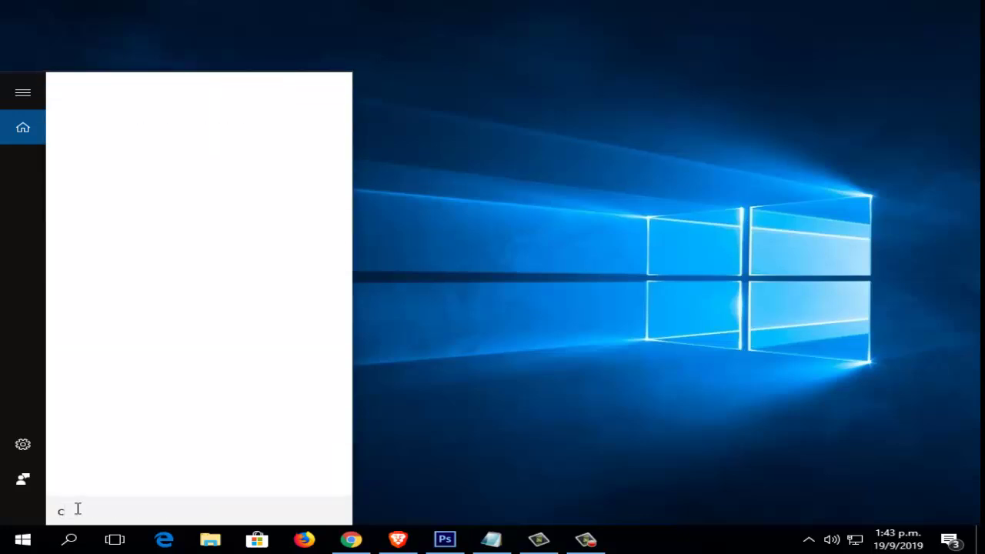
{"action": "type", "text": "m"}
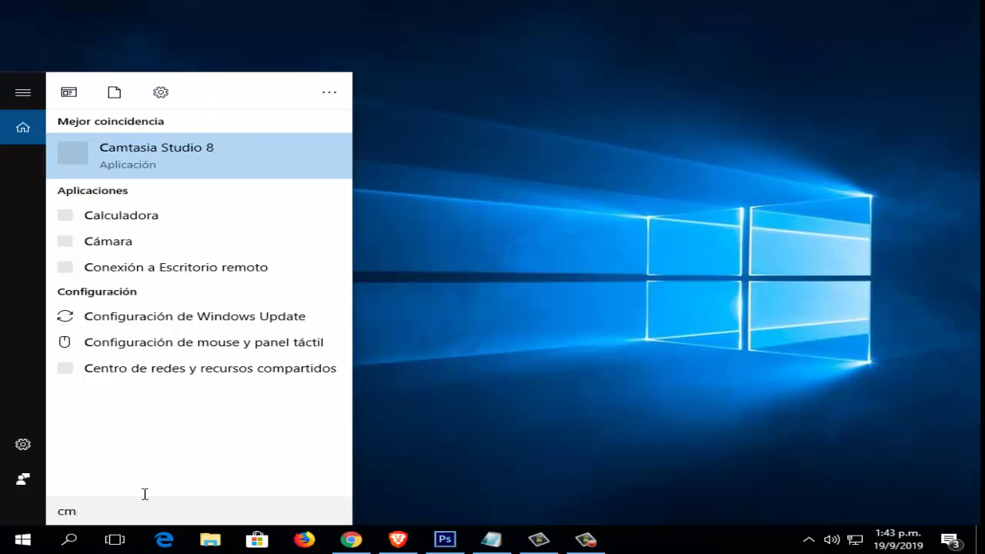
{"action": "type", "text": "d"}
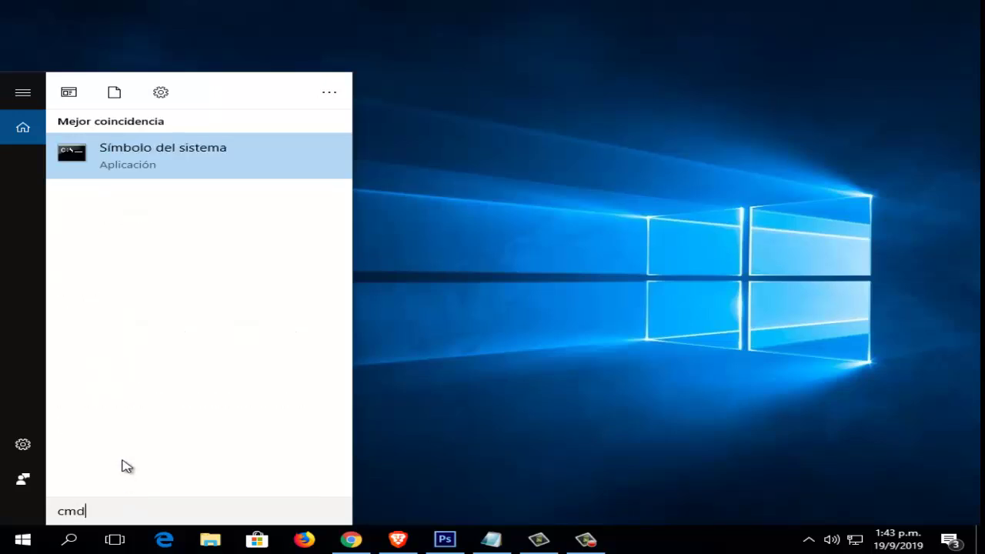
{"action": "left_click", "coordinate": [146, 163]}
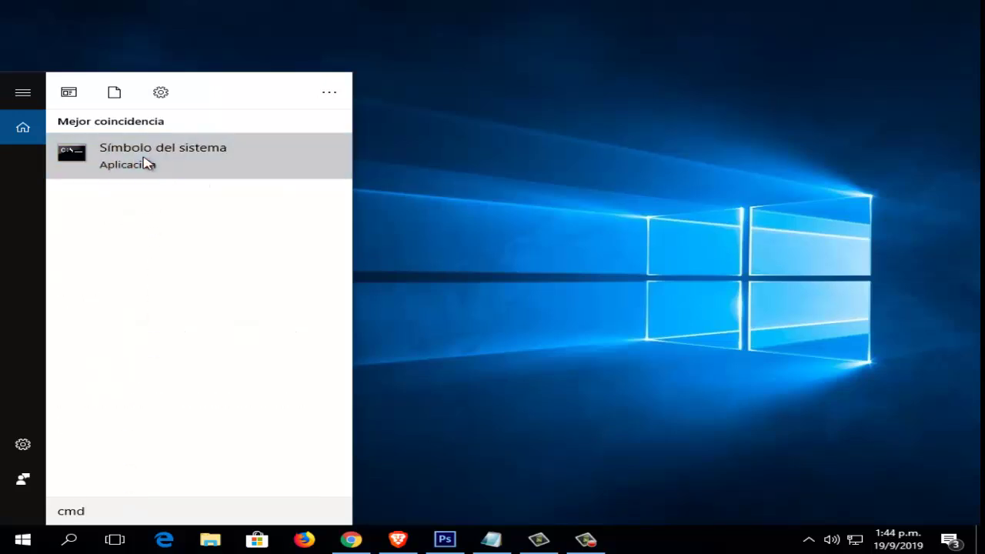
{"action": "right_click", "coordinate": [146, 163]}
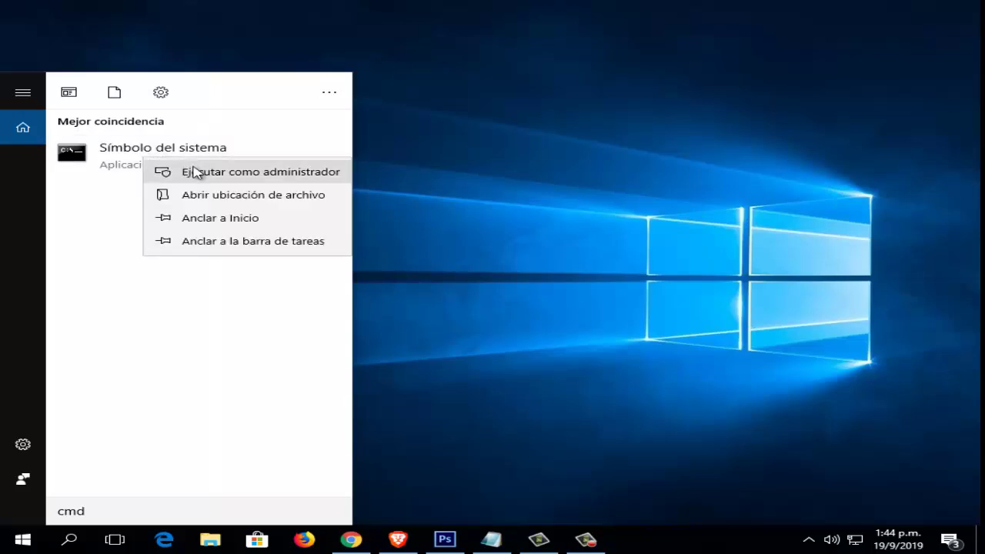
{"action": "left_click", "coordinate": [317, 171]}
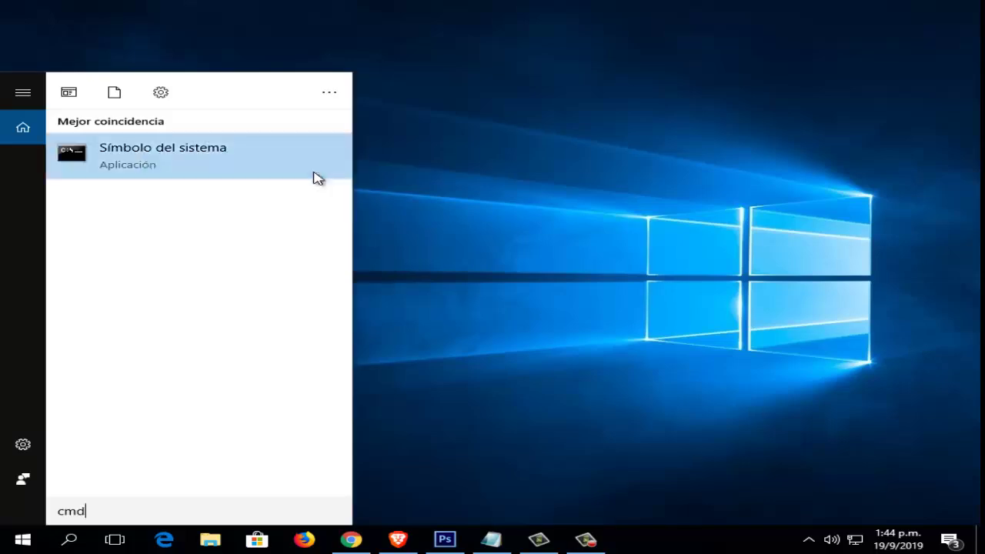
Open the elevated Command Prompt, and copy the command "netsh int ip reset c:\resetlog.txt" from the Notepad notes
{"action": "left_click", "coordinate": [317, 172]}
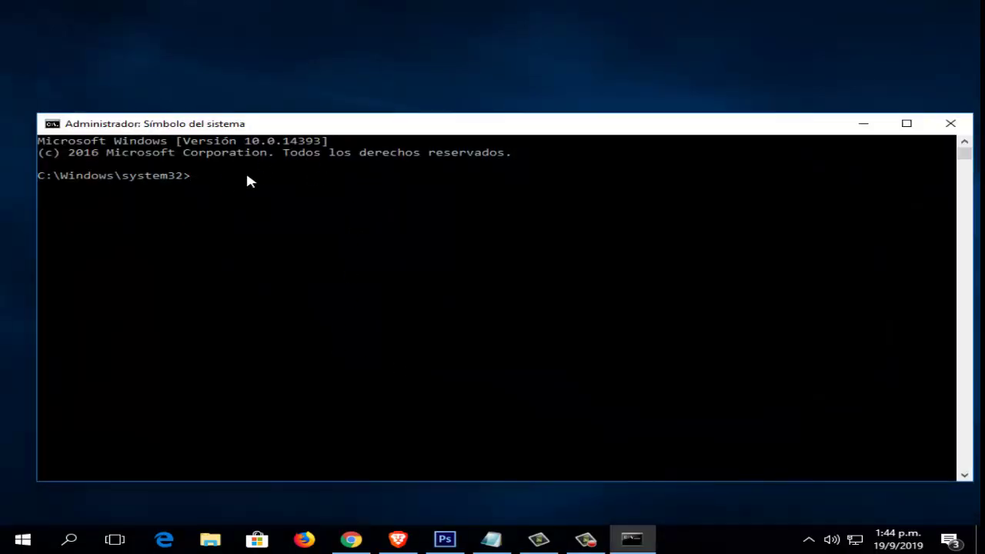
{"action": "left_click", "coordinate": [495, 530]}
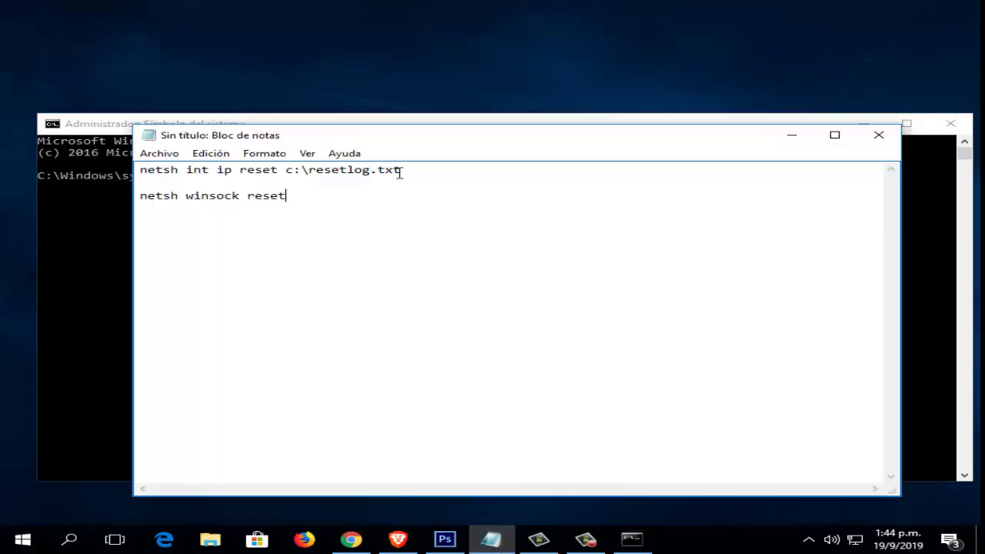
{"action": "left_click_drag", "start_coordinate": [400, 171], "coordinate": [123, 170]}
{"action": "right_click", "coordinate": [184, 170]}
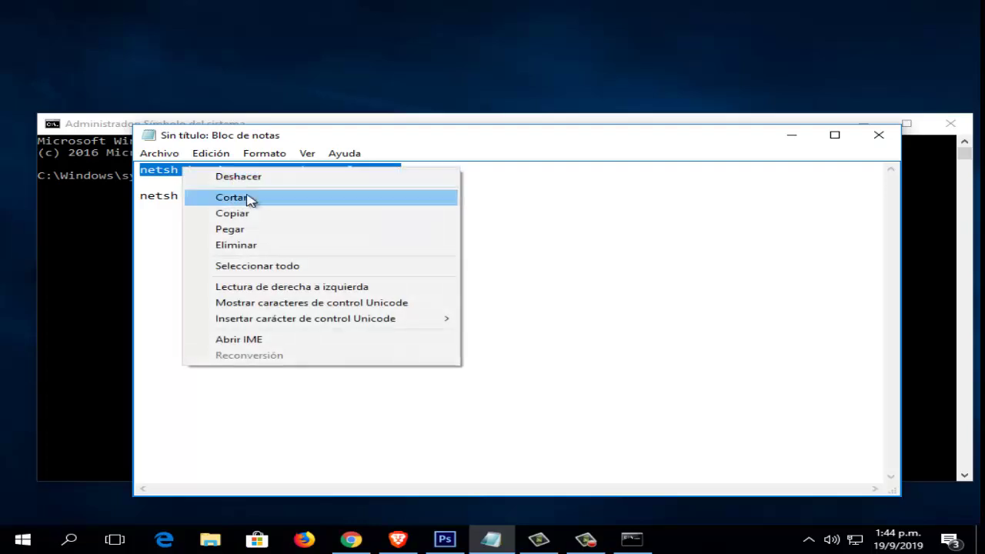
{"action": "left_click", "coordinate": [257, 213]}
{"action": "left_click", "coordinate": [797, 137]}
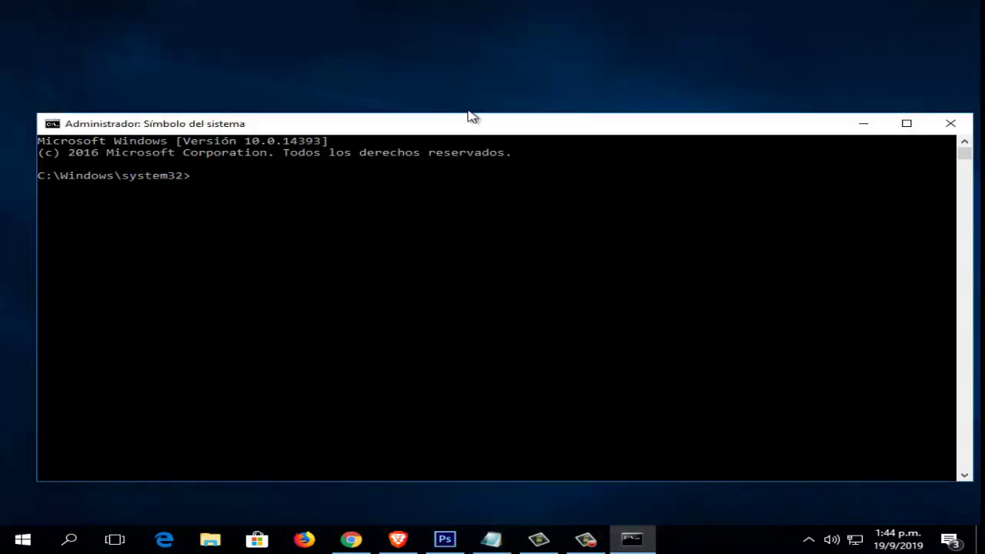
Paste "netsh int ip reset c:\resetlog.txt" at the Command Prompt without running it
{"action": "right_click", "coordinate": [394, 126]}
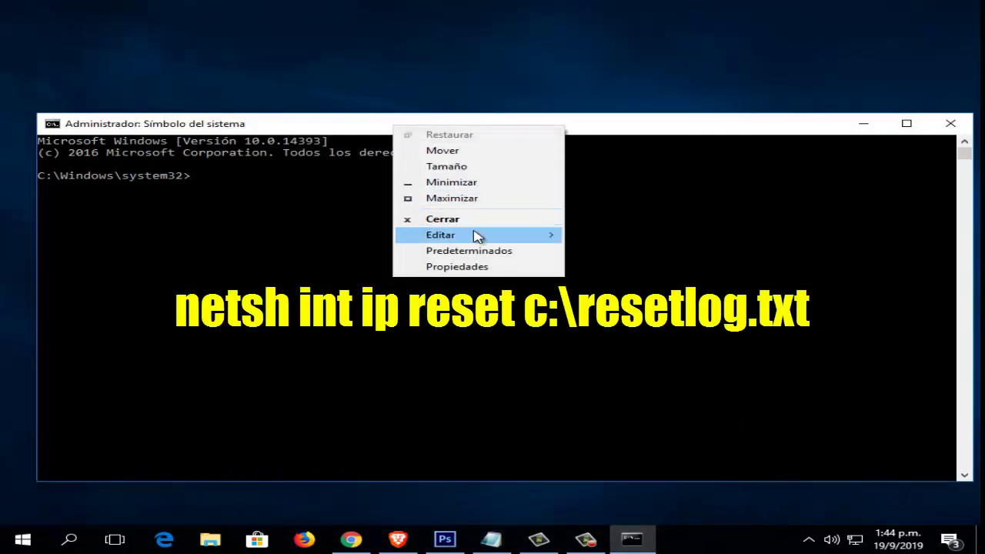
{"action": "mouse_move", "coordinate": [504, 230]}
{"action": "left_click", "coordinate": [616, 268]}
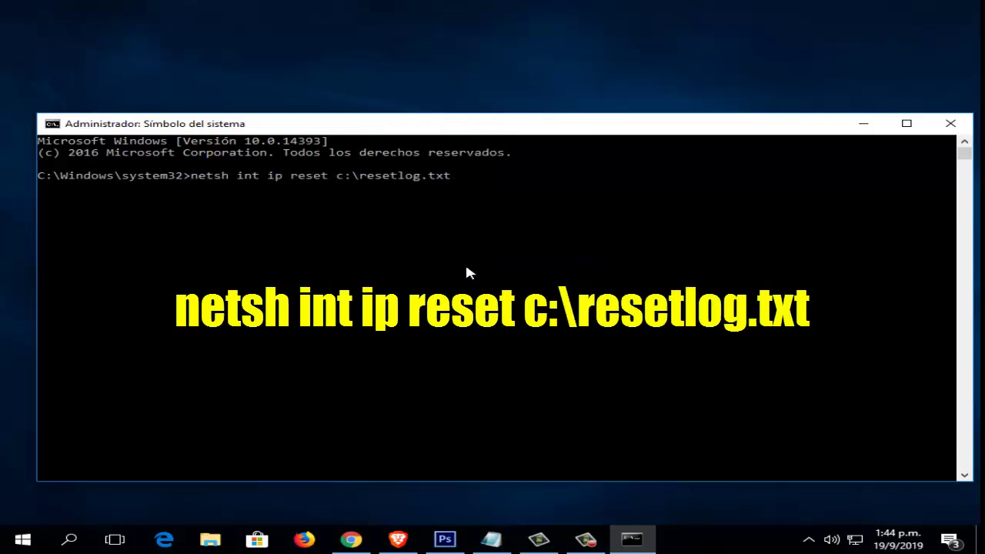
Erase the pasted IP reset command from the prompt line
{"action": "key", "text": "BackSpace"}
{"action": "key", "text": "BackSpace"}
{"action": "key", "text": "BackSpace"}
{"action": "key", "text": "BackSpace"}
{"action": "key", "text": "BackSpace"}
{"action": "key", "text": "BackSpace"}
{"action": "key", "text": "BackSpace"}
{"action": "key", "text": "BackSpace"}
{"action": "key", "text": "BackSpace"}
{"action": "key", "text": "BackSpace"}
{"action": "key", "text": "BackSpace"}
{"action": "key", "text": "BackSpace"}
{"action": "key", "text": "BackSpace"}
{"action": "key", "text": "BackSpace"}
{"action": "key", "text": "BackSpace"}
{"action": "key", "text": "BackSpace"}
{"action": "key", "text": "BackSpace"}
{"action": "key", "text": "BackSpace"}
{"action": "key", "text": "BackSpace"}
{"action": "key", "text": "BackSpace"}
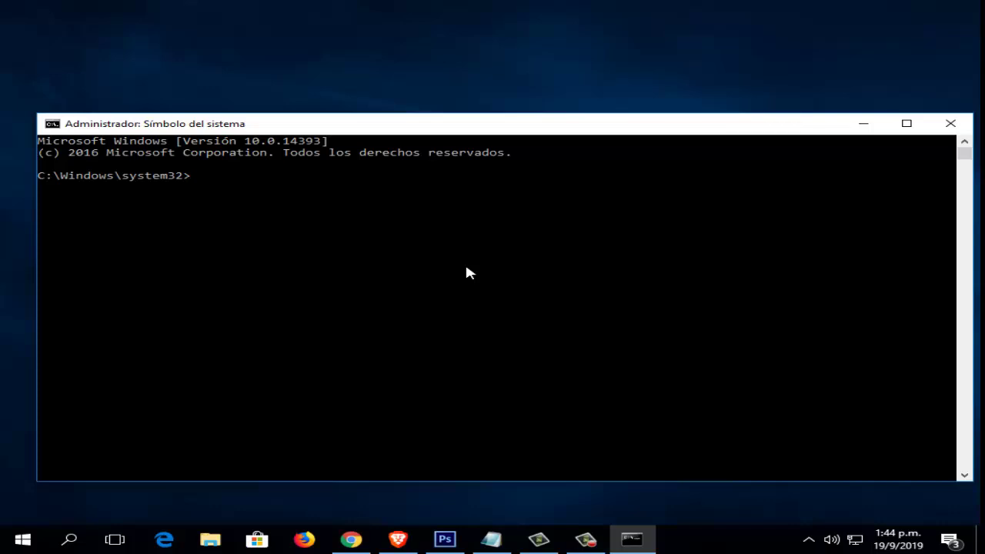
Copy the command "netsh winsock reset" from the Notepad notes, and minimize Notepad
{"action": "left_click", "coordinate": [490, 539]}
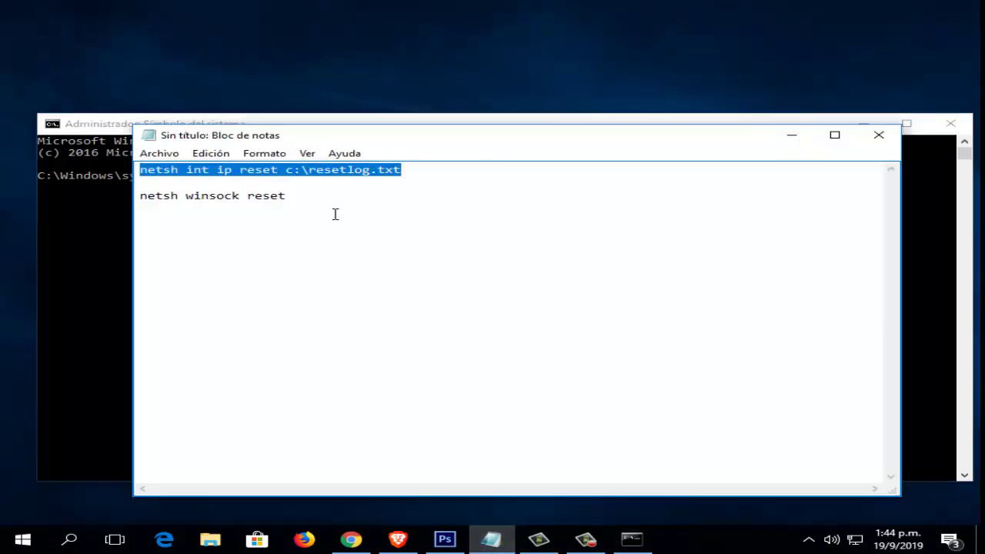
{"action": "left_click", "coordinate": [292, 201]}
{"action": "left_click_drag", "start_coordinate": [293, 202], "coordinate": [62, 209]}
{"action": "right_click", "coordinate": [180, 203]}
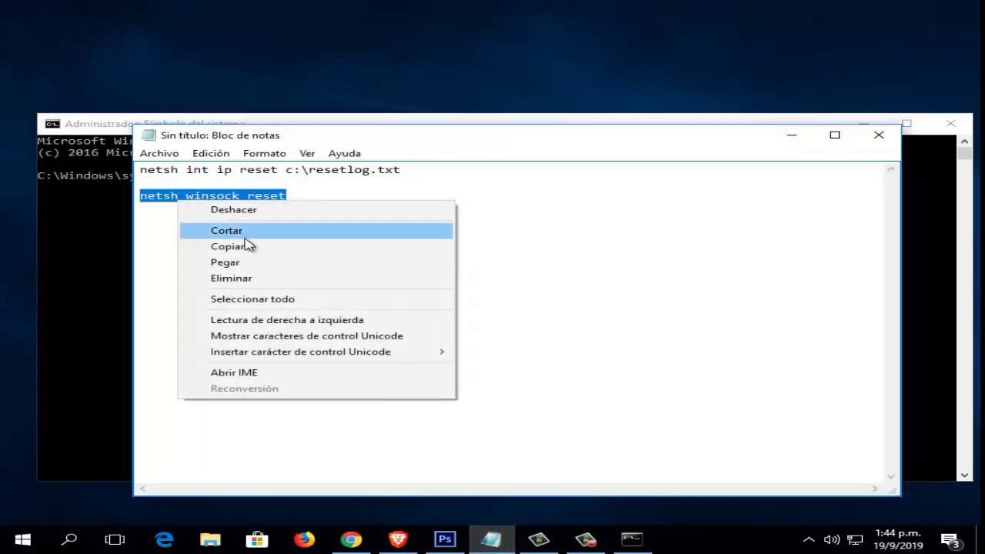
{"action": "left_click", "coordinate": [270, 244]}
{"action": "left_click", "coordinate": [791, 135]}
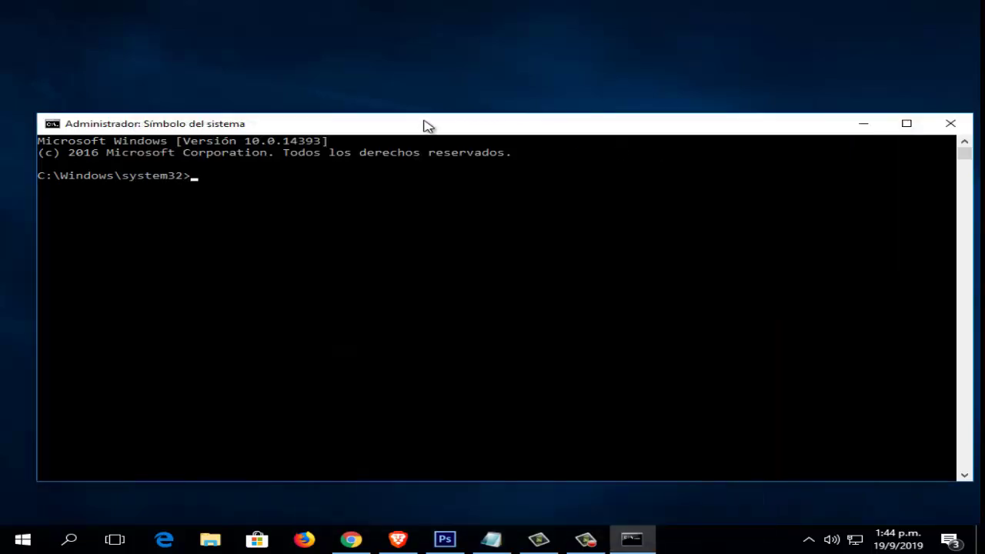
Paste "netsh winsock reset" at the Command Prompt, and close its window
{"action": "right_click", "coordinate": [435, 127]}
{"action": "mouse_move", "coordinate": [509, 229]}
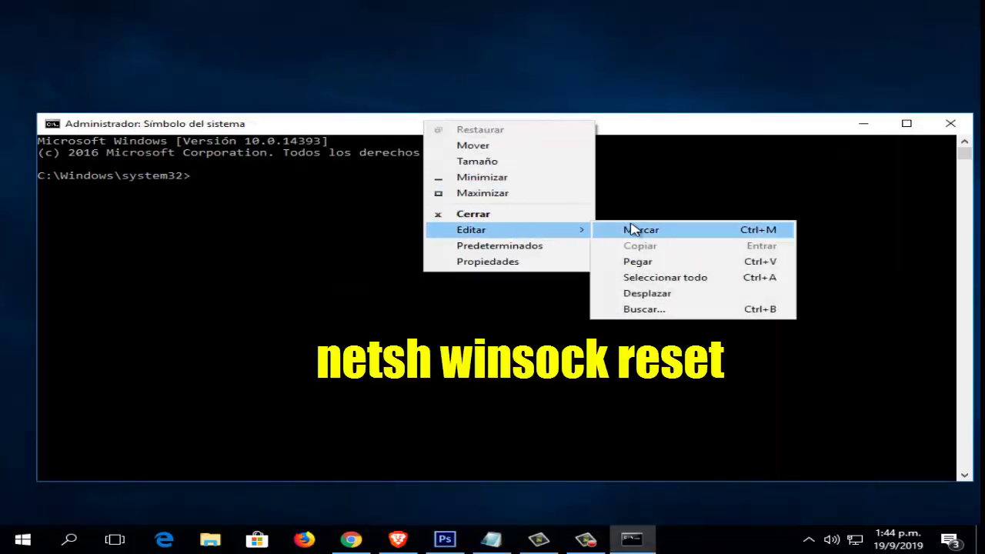
{"action": "left_click", "coordinate": [651, 266]}
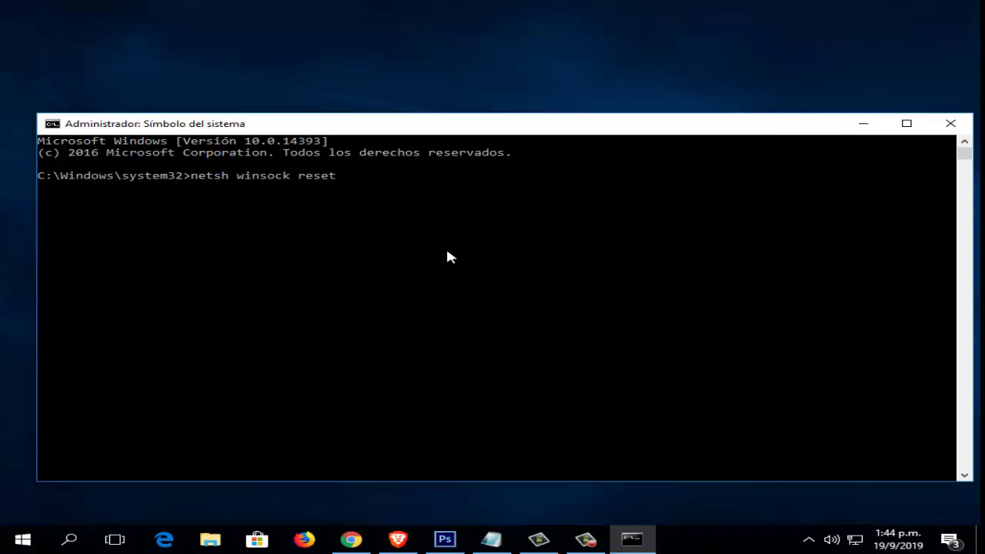
{"action": "left_click", "coordinate": [950, 126]}
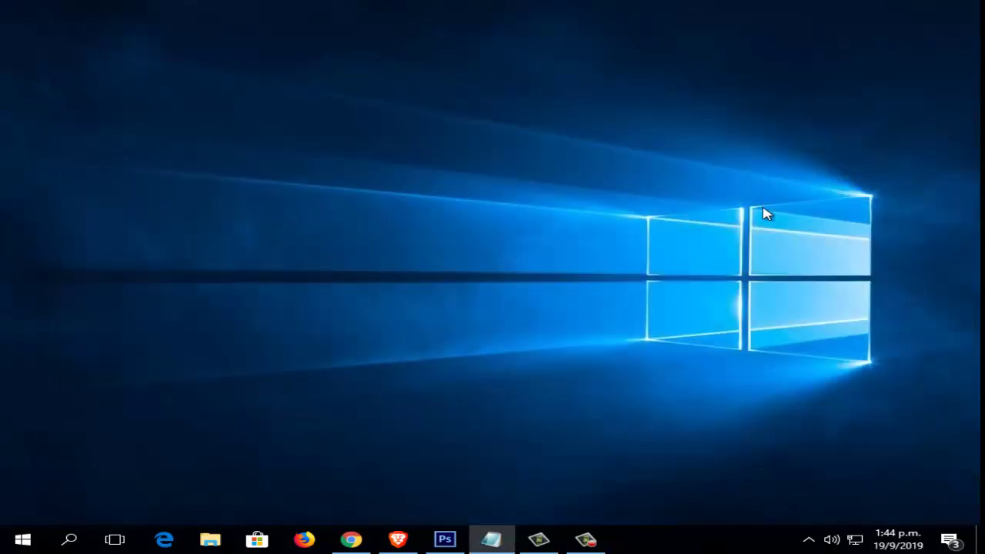